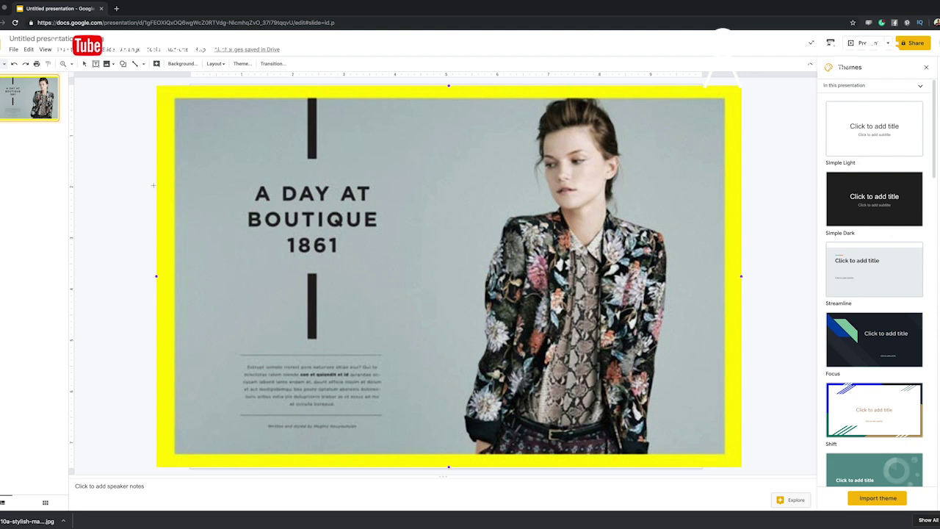
Draw two horizontal grid lines across the whole reference image, one along the title's top edge and one along its bottom edge.
left_click_drag(149, 185, 750, 177)
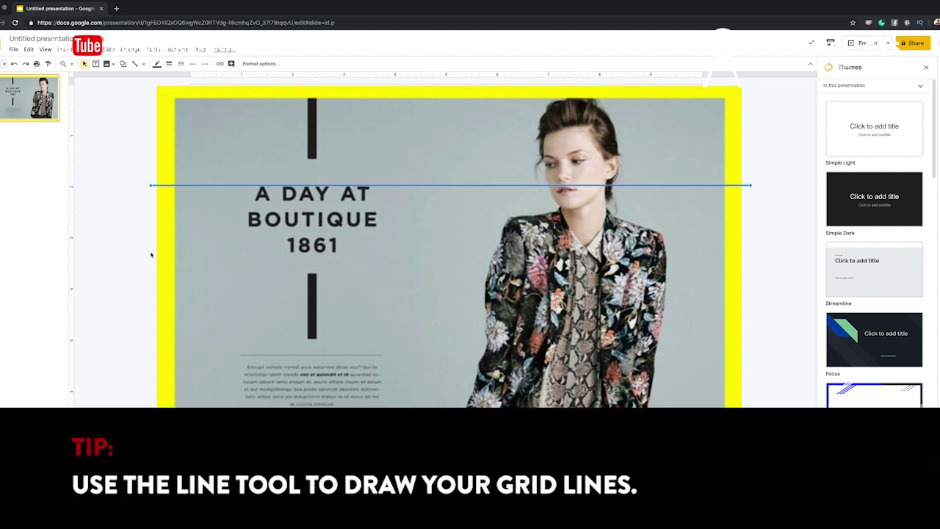
left_click(105, 137)
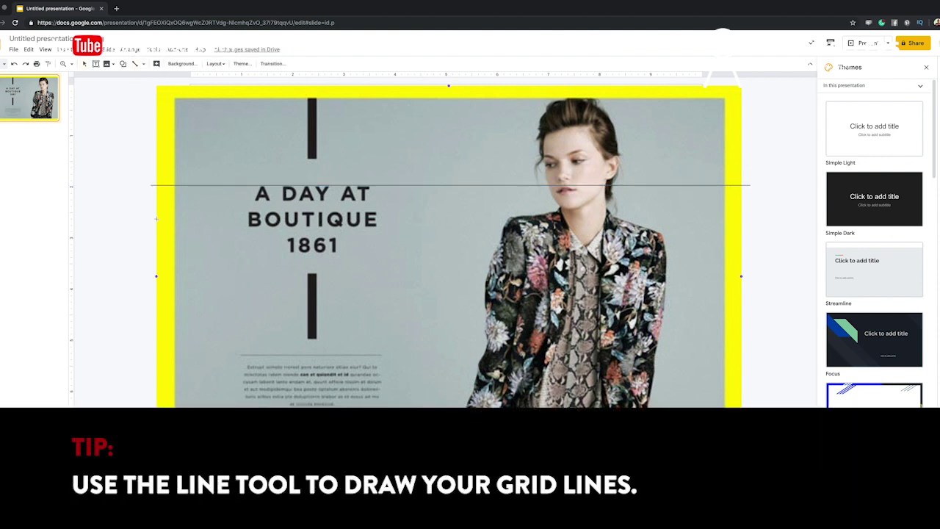
left_click_drag(152, 250, 759, 249)
left_click_drag(293, 250, 295, 254)
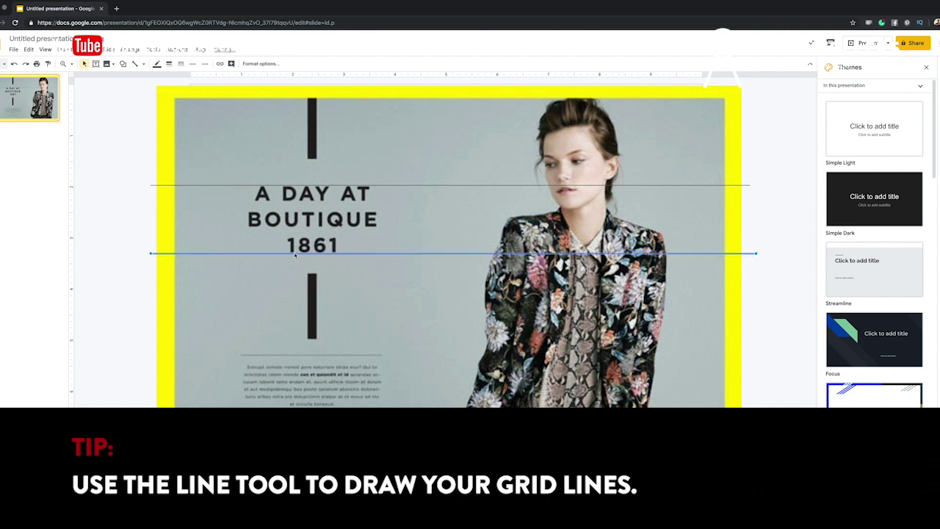
left_click(113, 202)
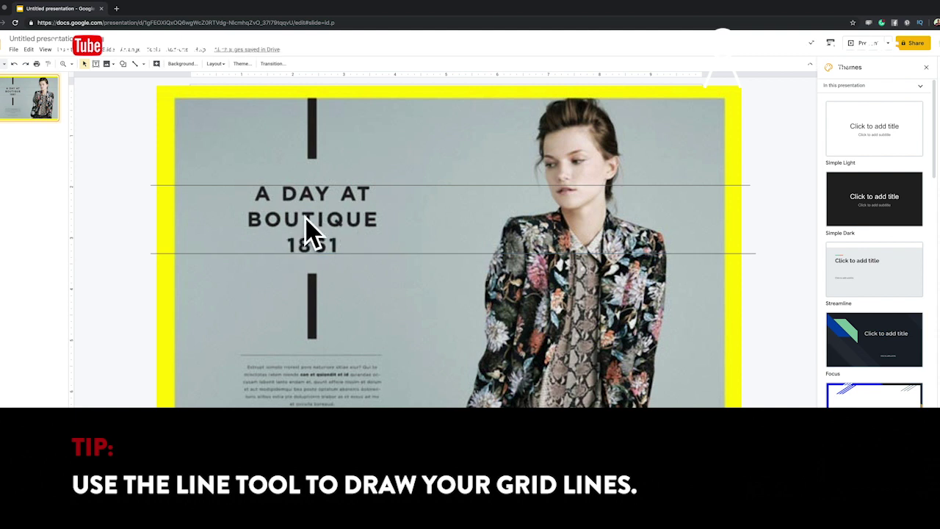
Draw a vertical grid line between the title column and the model, and a horizontal one at the lower end of the upper black bar.
left_click(134, 63)
left_click_drag(484, 87, 498, 465)
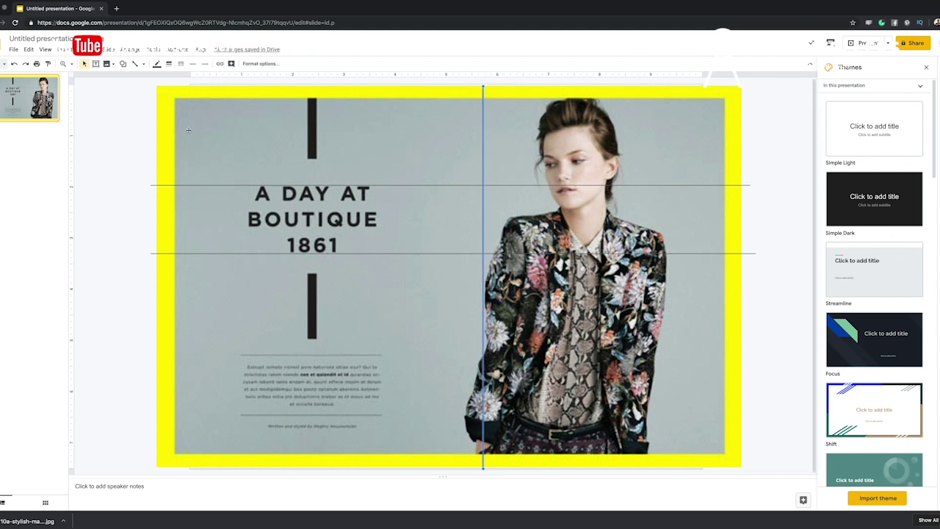
left_click(135, 63)
mouse_move(145, 142)
left_mouse_down()
mouse_move(321, 163)
mouse_move(490, 150)
left_mouse_up()
left_click_drag(371, 143, 371, 159)
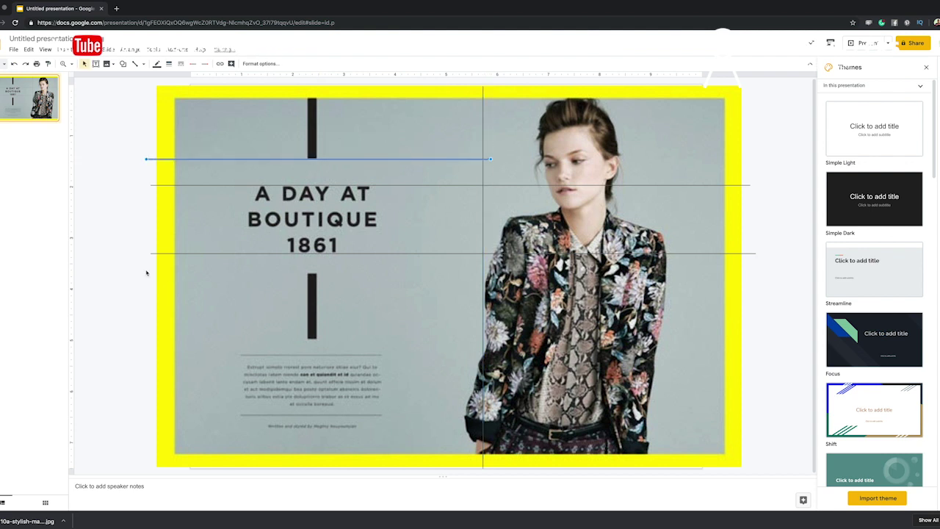
Draw horizontal grid lines across the text half at the upper and lower ends of the second black bar.
left_click(135, 63)
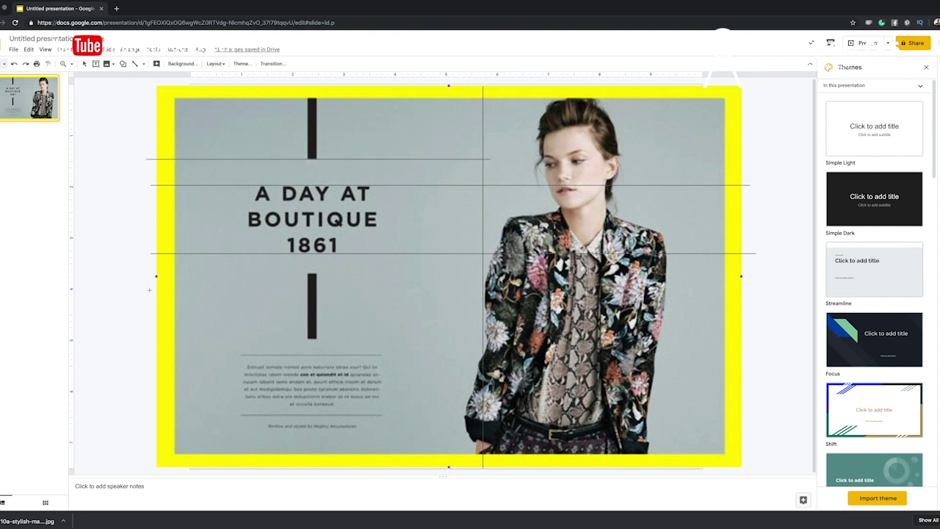
left_click_drag(150, 284, 494, 274)
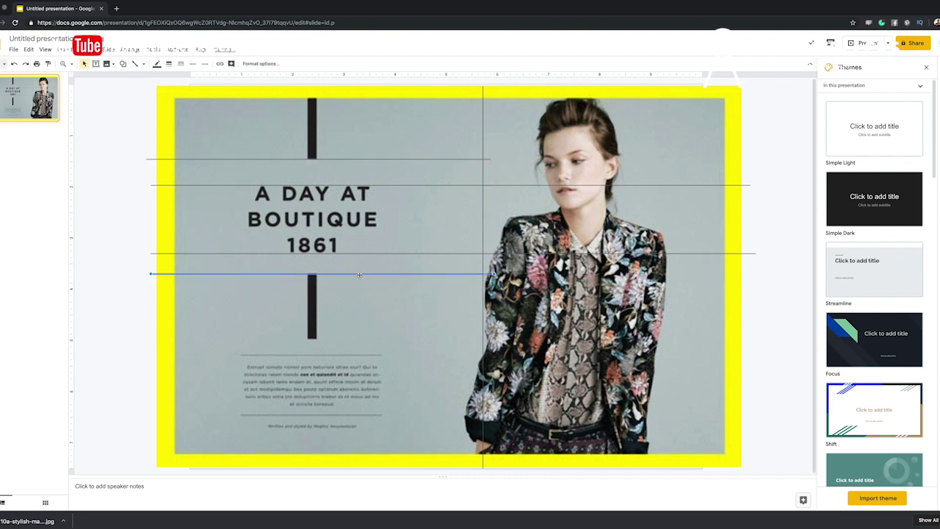
left_click(134, 65)
left_click_drag(145, 332, 483, 332)
left_click_drag(349, 332, 360, 339)
Draw horizontal grid lines over the two thin rules above and below the body paragraph.
left_click(134, 64)
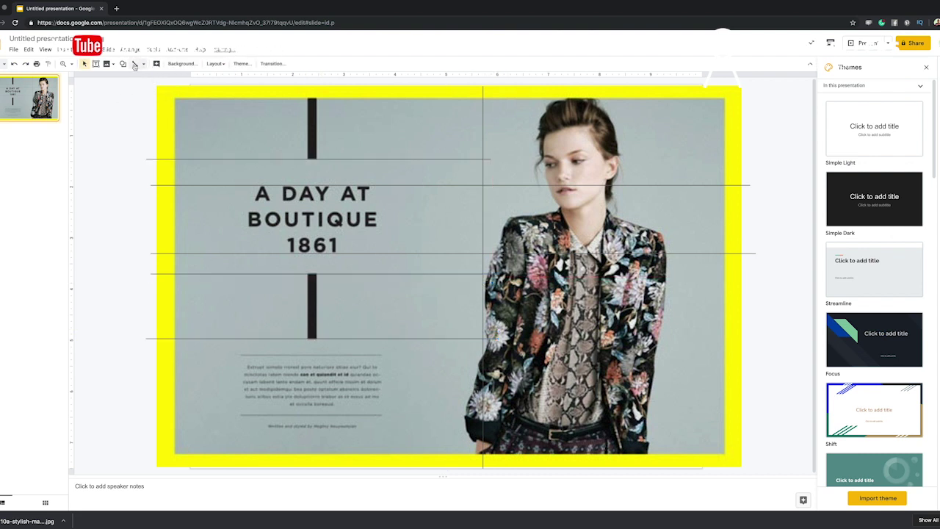
left_click_drag(151, 355, 492, 354)
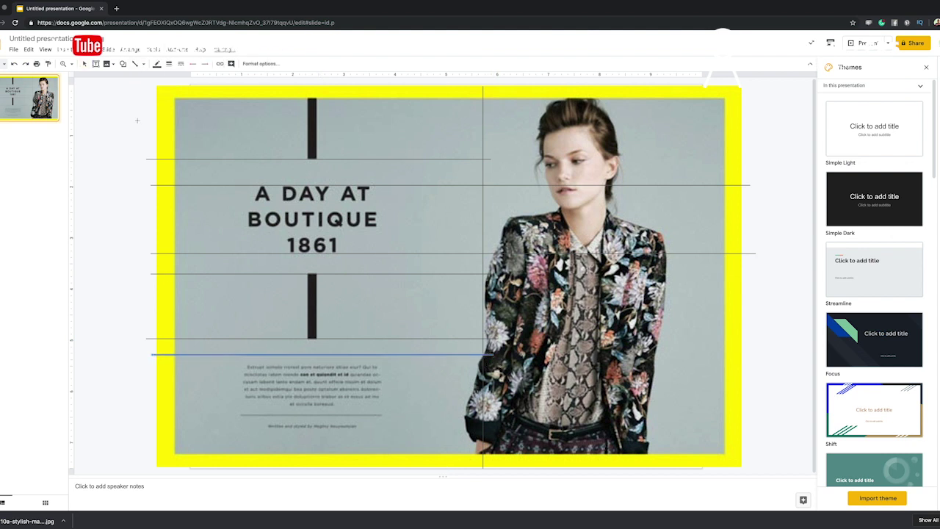
left_click_drag(146, 418, 507, 415)
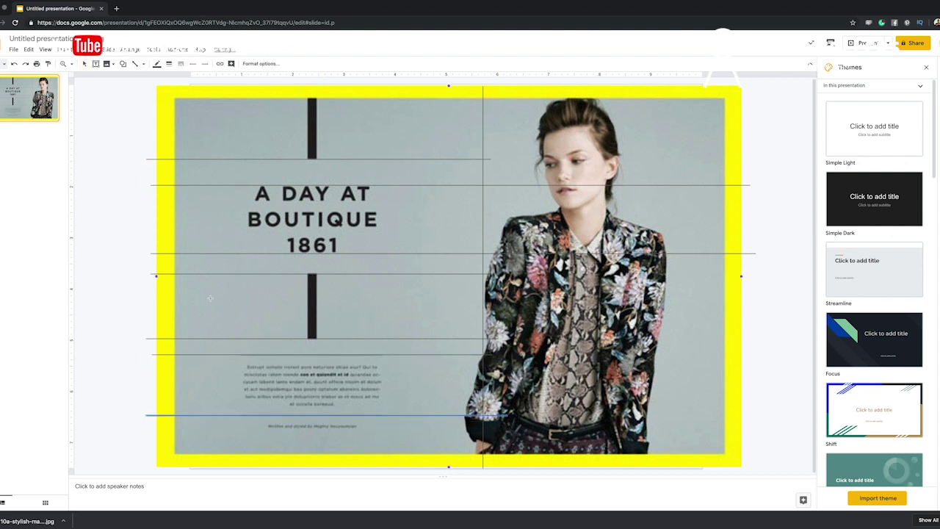
Draw horizontal grid lines along the first and last text lines of the body paragraph.
left_click_drag(144, 369, 543, 369)
left_click_drag(414, 369, 412, 364)
left_click(135, 65)
left_click_drag(150, 404, 503, 404)
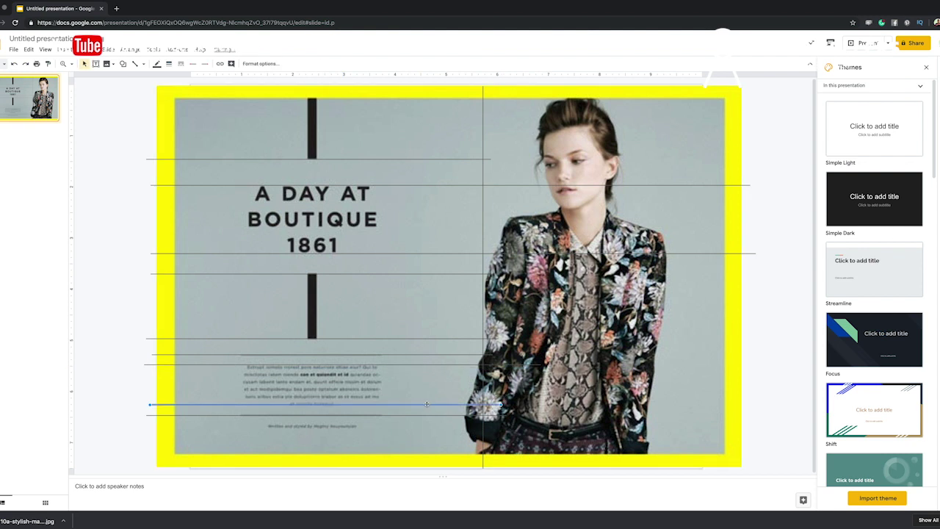
left_click_drag(426, 404, 425, 406)
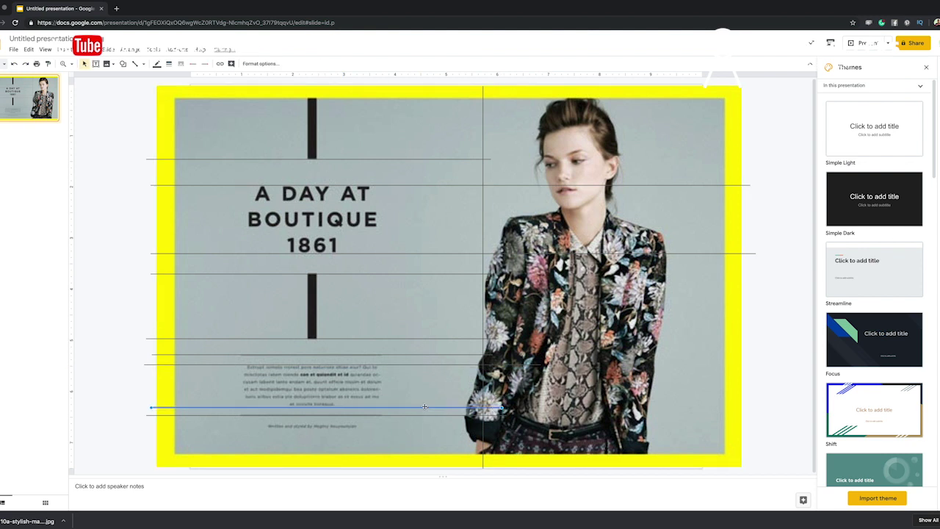
Draw a full-height vertical grid line along the left edge of the title text.
left_click(134, 64)
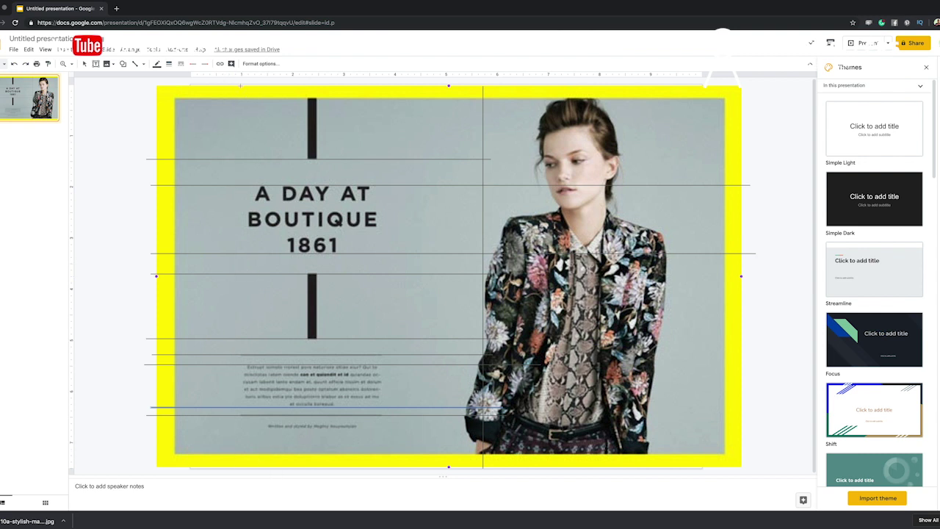
key("Escape")
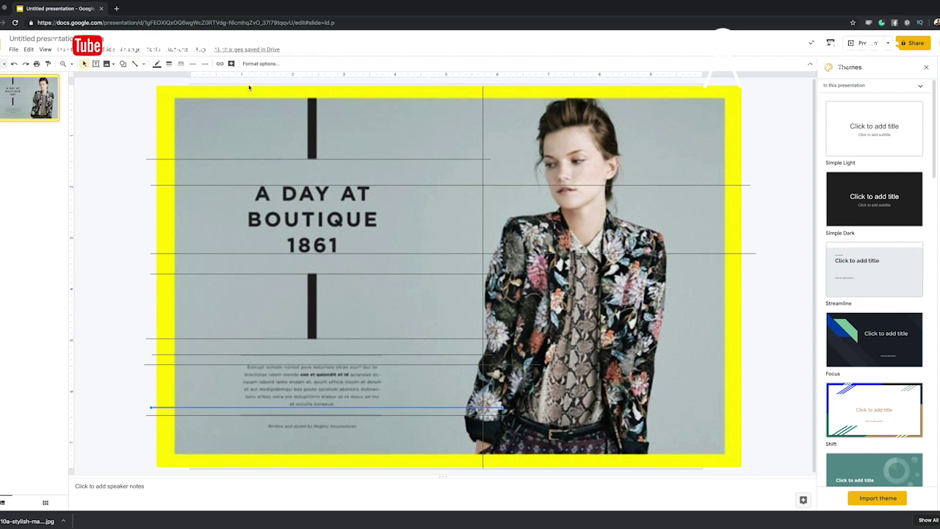
left_click(134, 64)
left_click_drag(260, 83, 289, 471)
left_click_drag(263, 238, 248, 236)
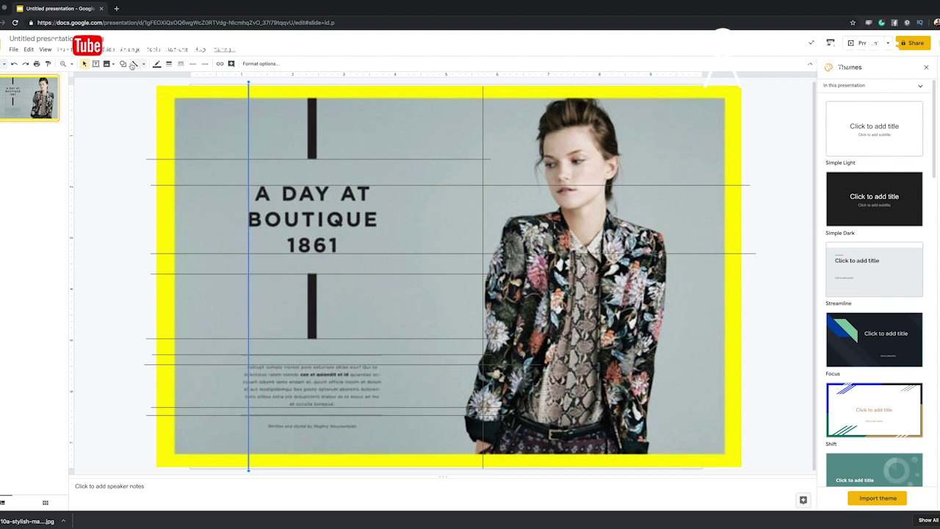
Draw a full-height vertical grid line along the right edge of the title text.
left_click(381, 124)
mouse_move(381, 123)
left_mouse_down()
mouse_move(400, 248)
mouse_move(397, 464)
left_mouse_up()
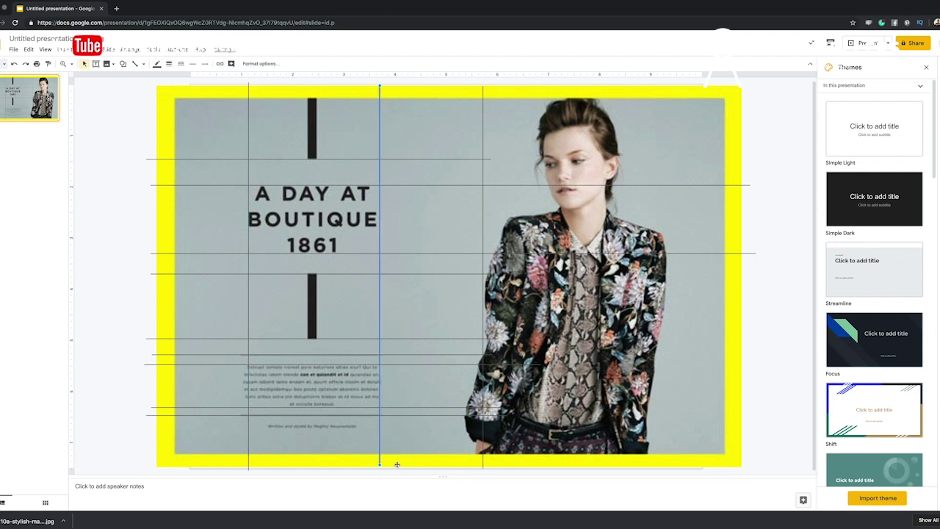
left_click_drag(382, 178, 381, 183)
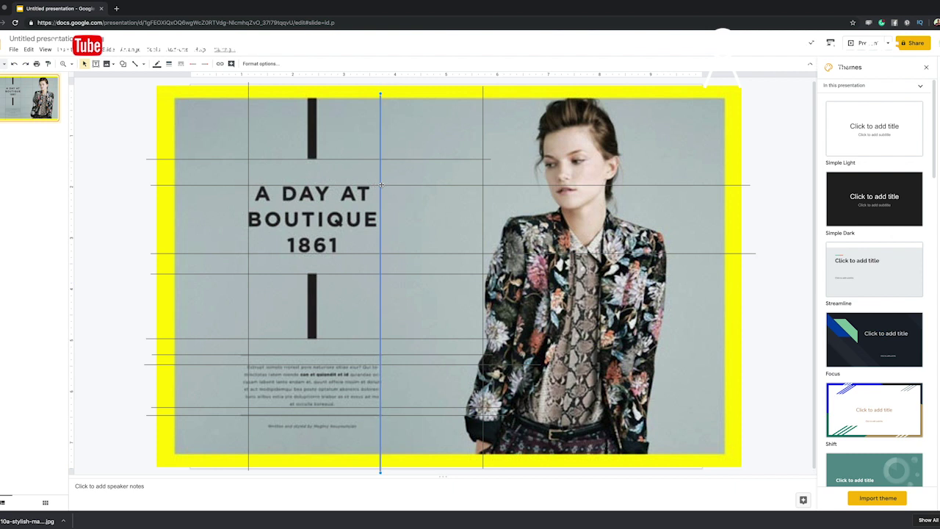
Delete the reference image from the slide, keeping only the grid lines.
left_click(672, 143)
key("Delete")
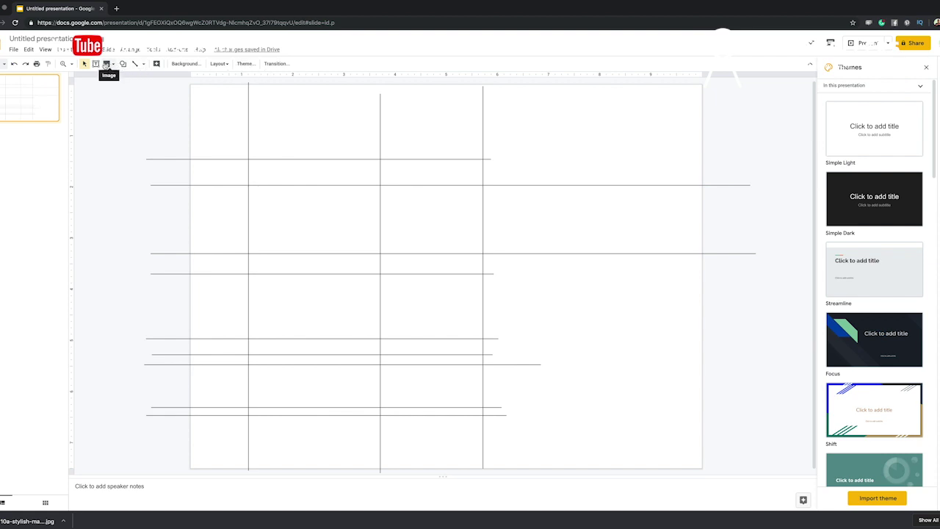
Insert a text box in the upper part of the slide reading "BRING OUT THE DETAILS IN YOUR PHOTOS".
left_click(64, 49)
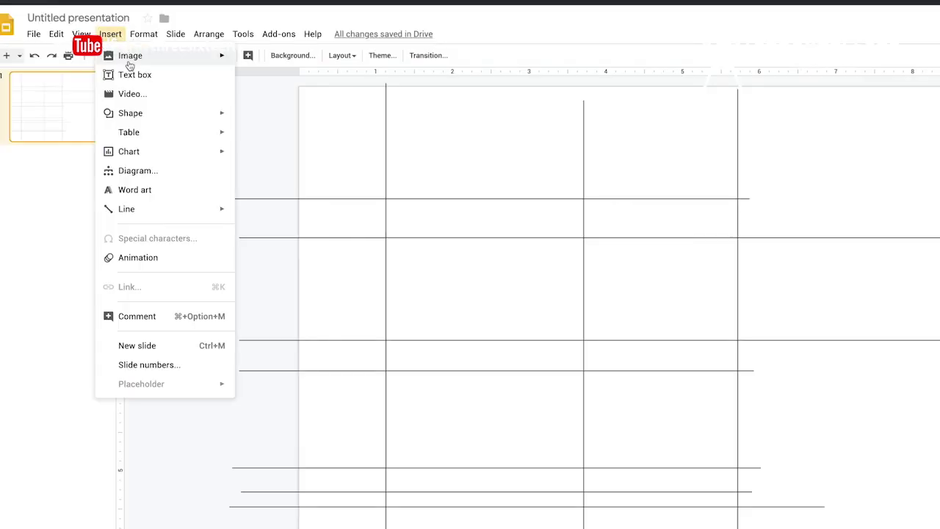
left_click(92, 74)
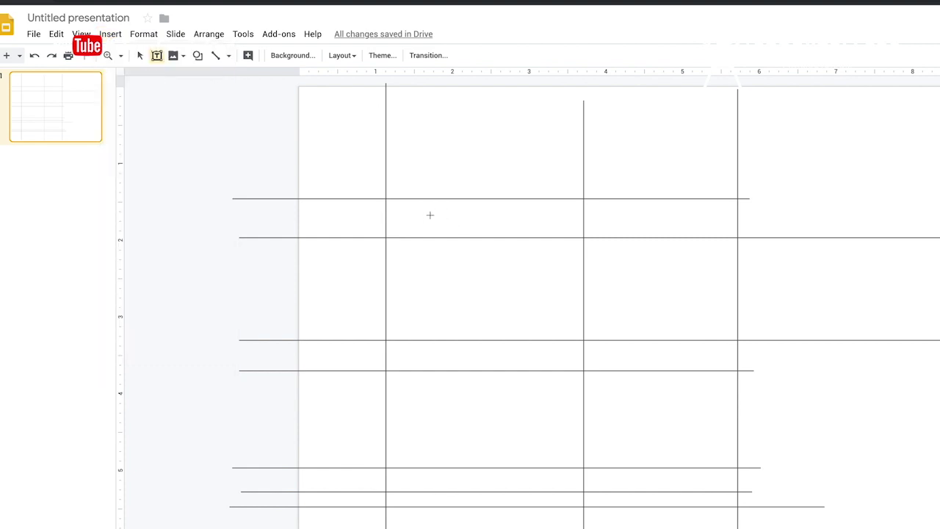
left_click_drag(432, 215, 777, 255)
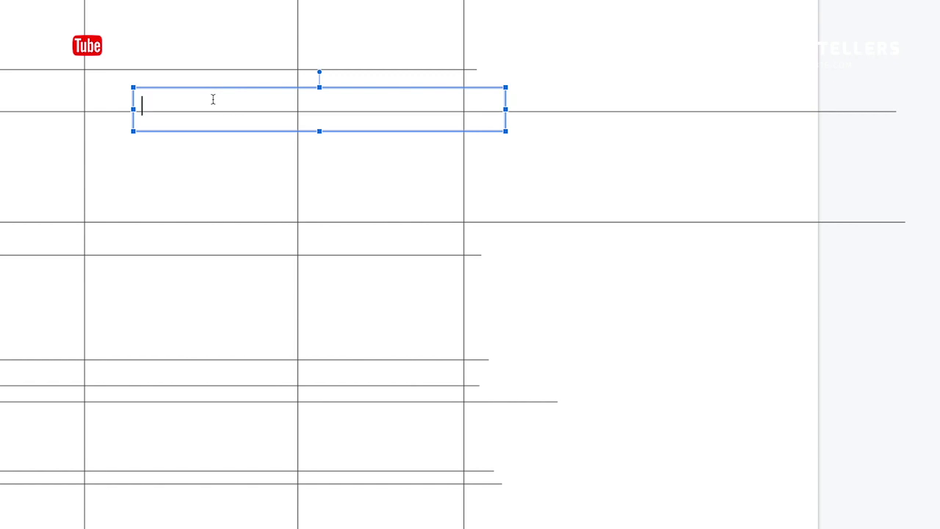
type("BRING OUT THE DETAILS")
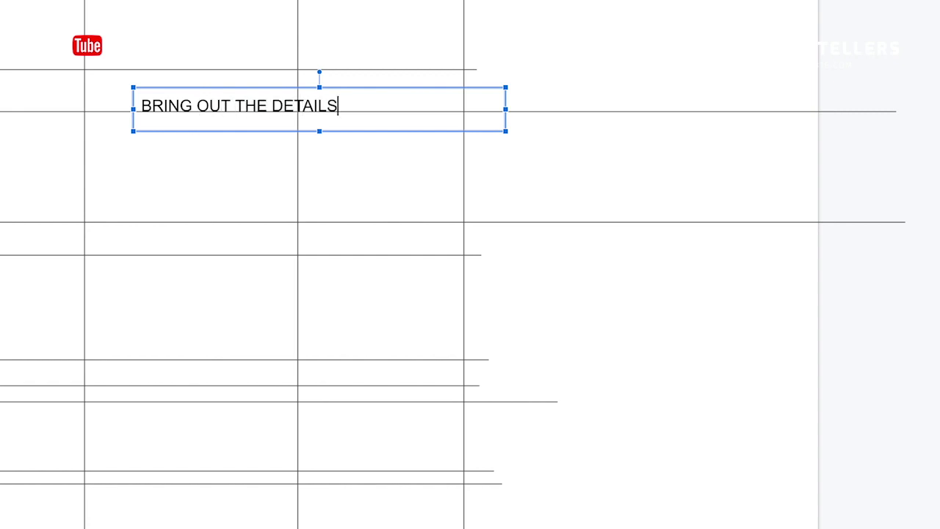
type(" IN YOUR PHOTOS")
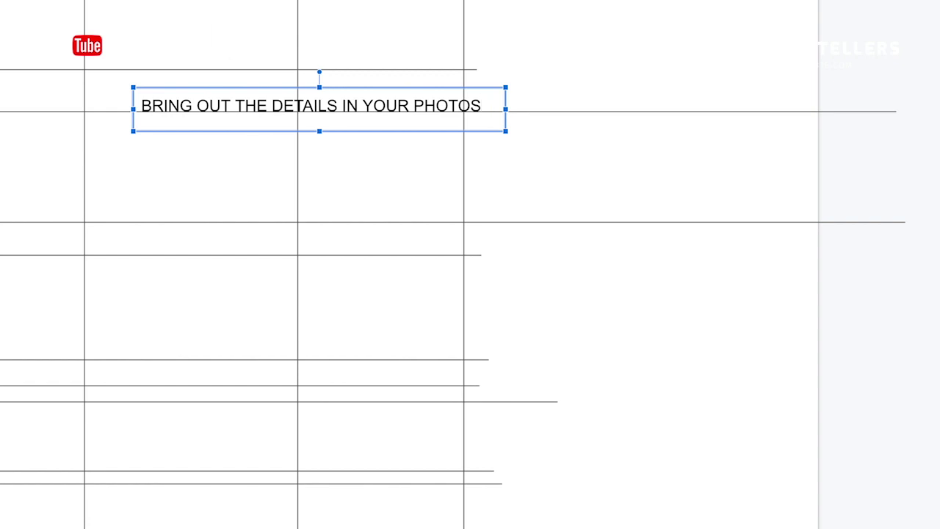
Move the heading text box so its text starts at the leftmost vertical grid line, just under the highest horizontal line.
key("Escape")
left_click(181, 106)
left_click_drag(216, 88, 168, 78)
Make the heading text bold and set its font size to 18.
triple_click(209, 99)
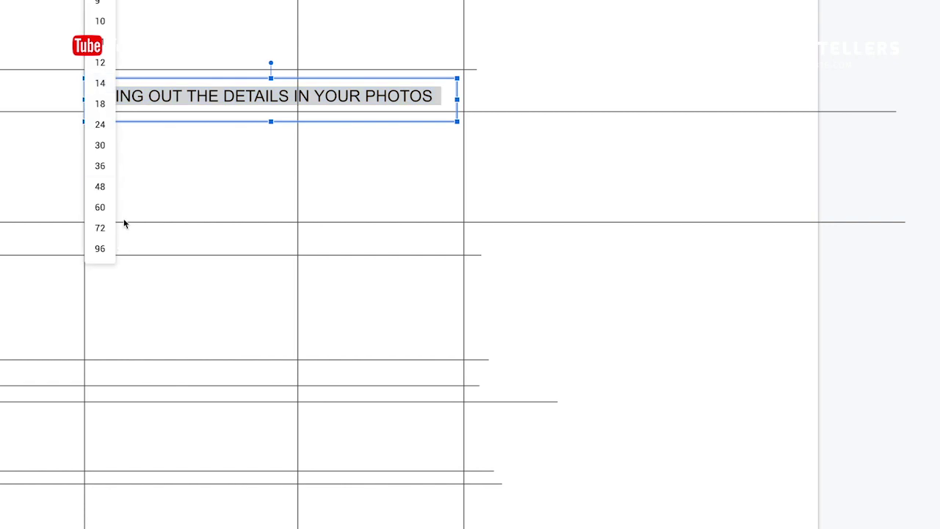
left_click(105, 125)
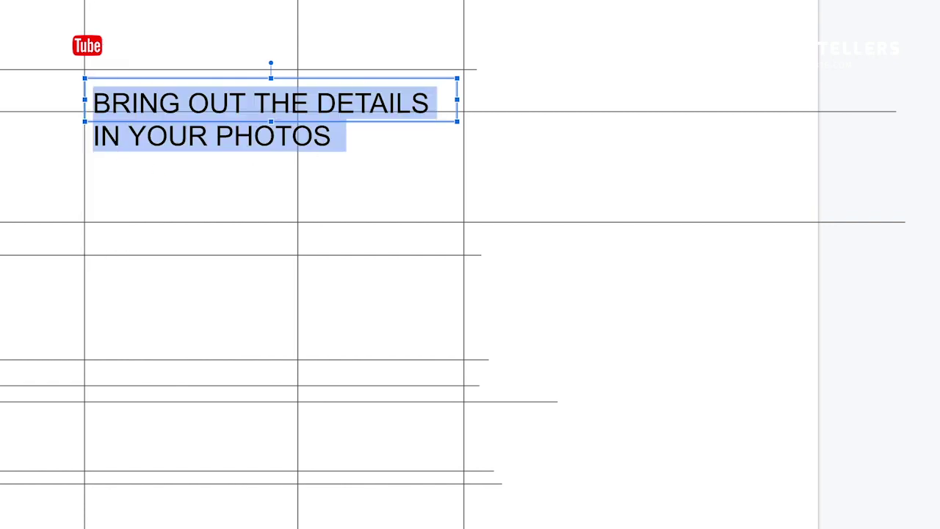
key("ctrl+b")
left_click(100, 2)
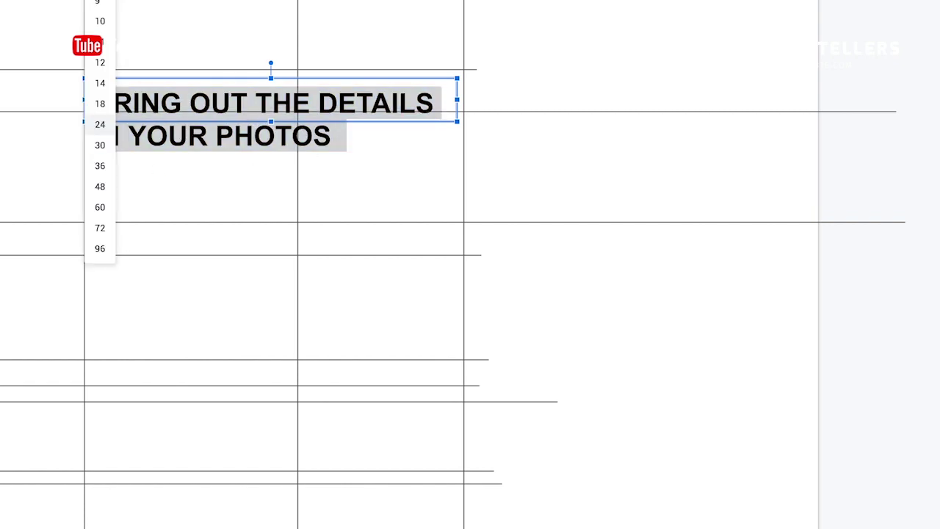
left_click(104, 84)
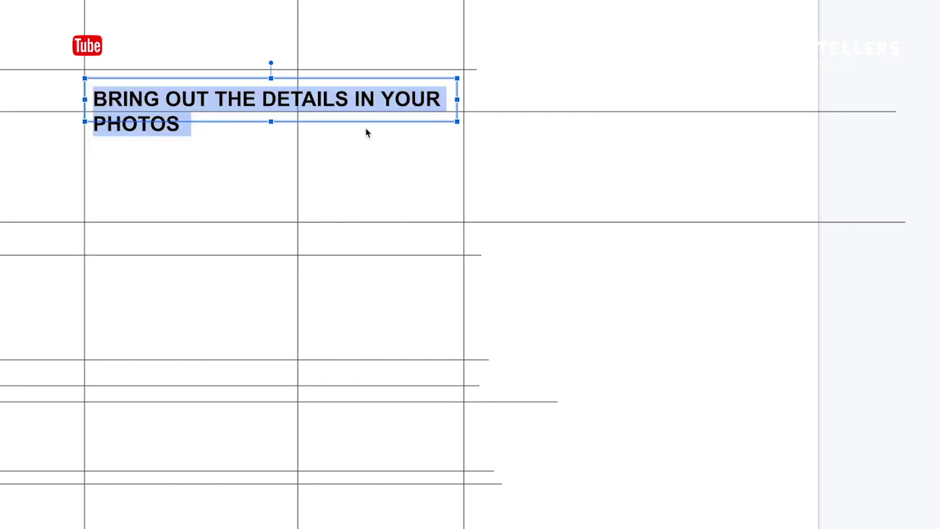
Split the heading into two lines so that the second reads "IN YOUR PHOTOS".
left_click(360, 98)
key("Return")
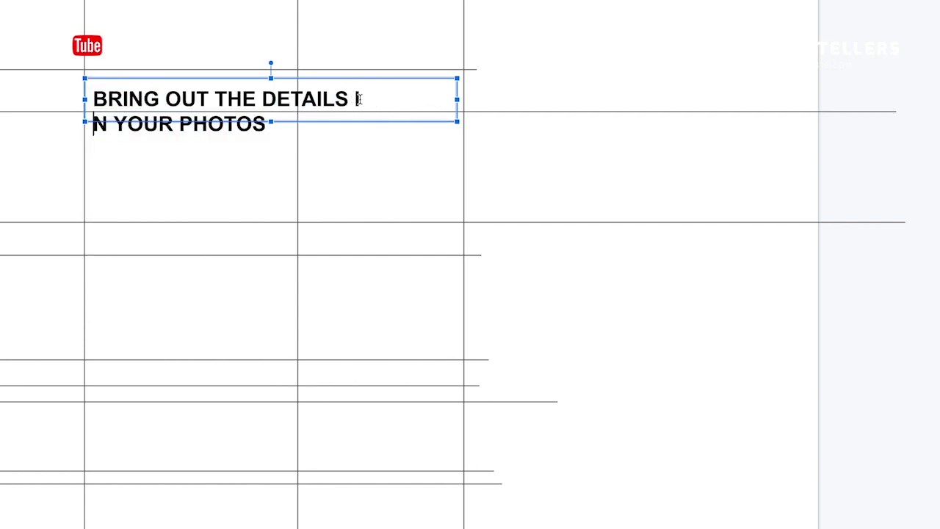
key("BackSpace")
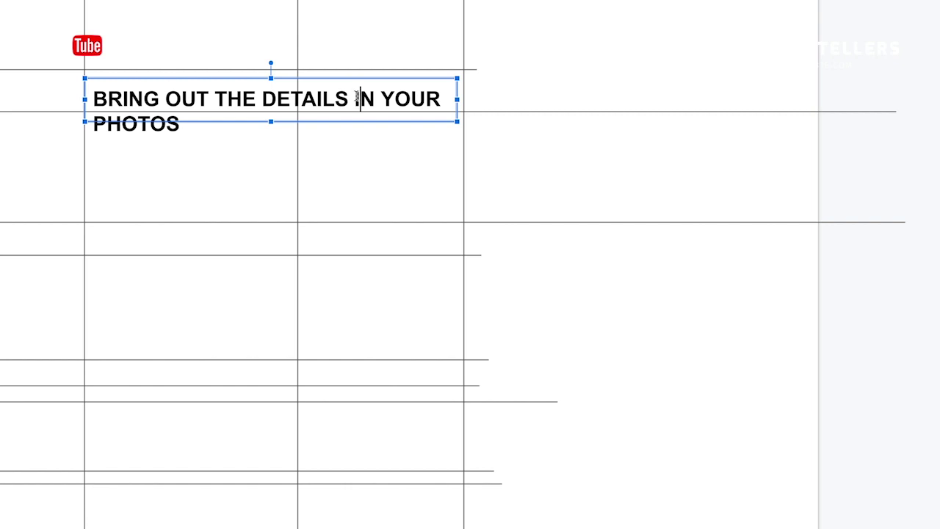
key("Left")
key("Return")
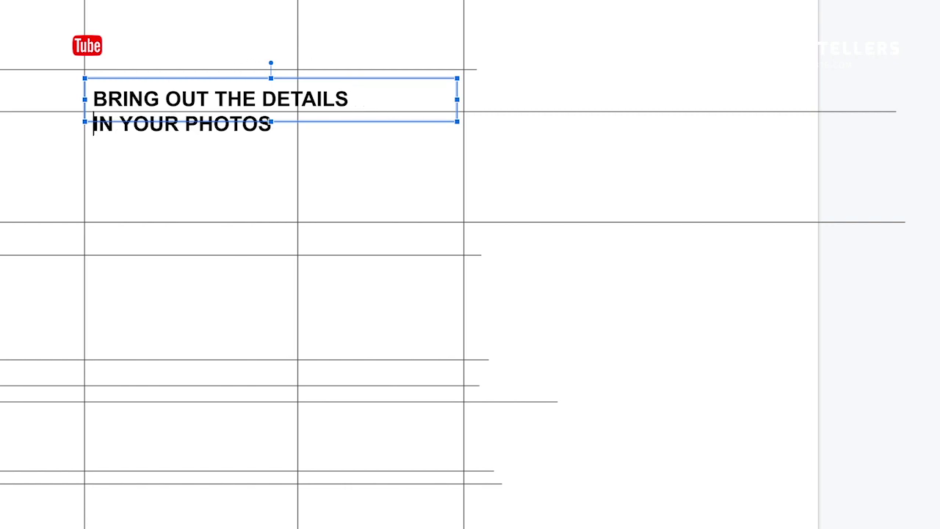
key("Escape")
left_click(144, 125)
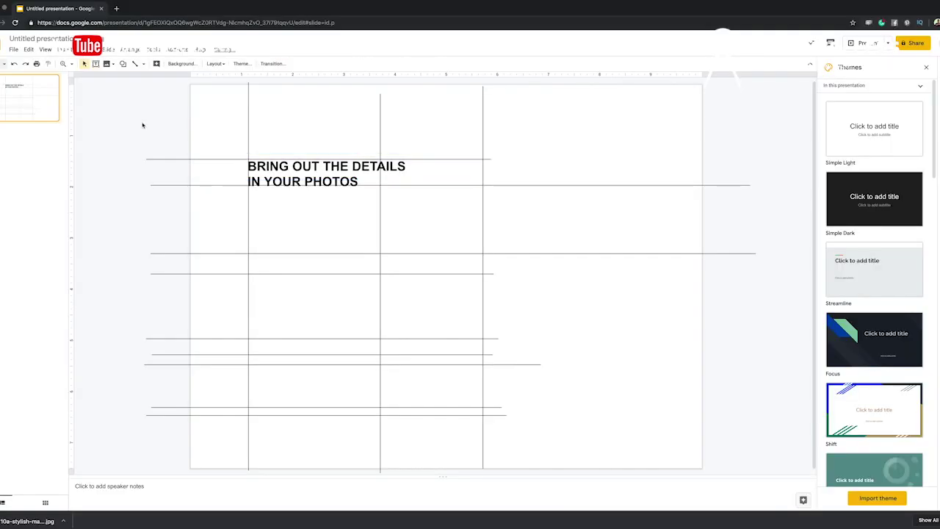
Add an exclamation mark at the end of the heading and keep its text box selected.
left_click(360, 182)
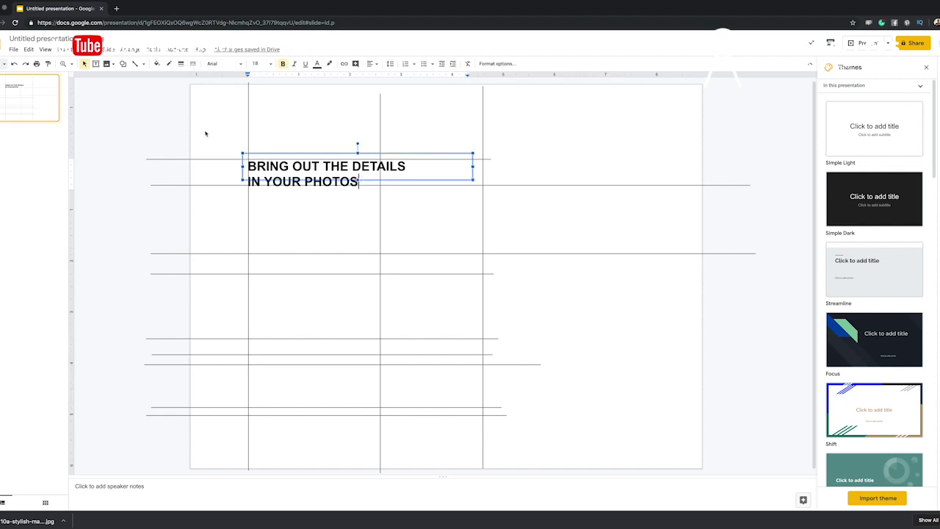
left_click(204, 130)
left_click(359, 181)
type("!")
left_click(125, 112)
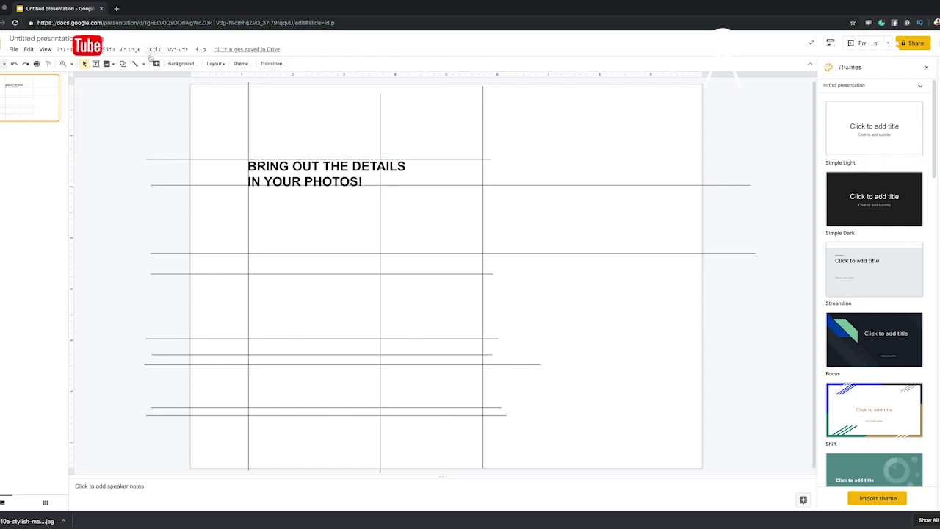
left_click(339, 154)
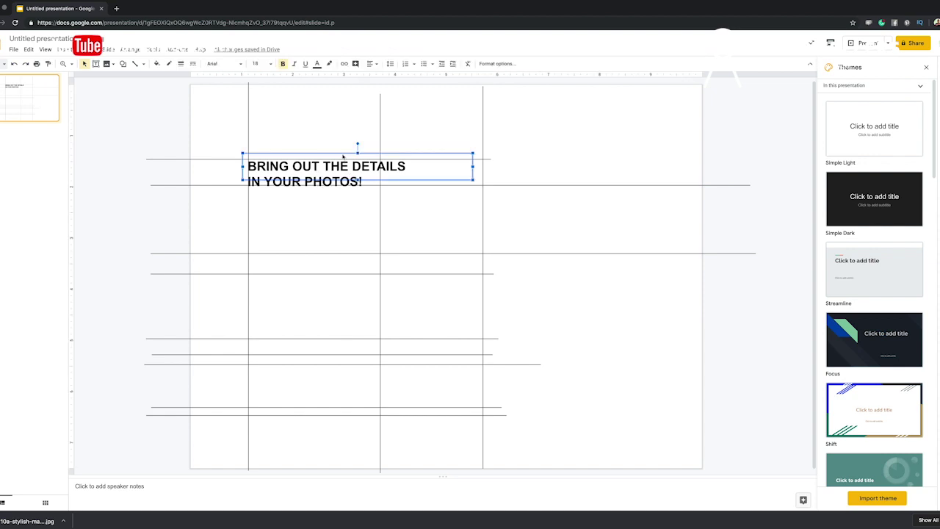
Duplicate the heading text box lower on the slide and replace the copy's text with "CAPTURE IMAGES IN RAW FORMAT FOR FINER EDITING".
key("ctrl+d")
left_click_drag(425, 188, 429, 307)
key("Return")
type("CA")
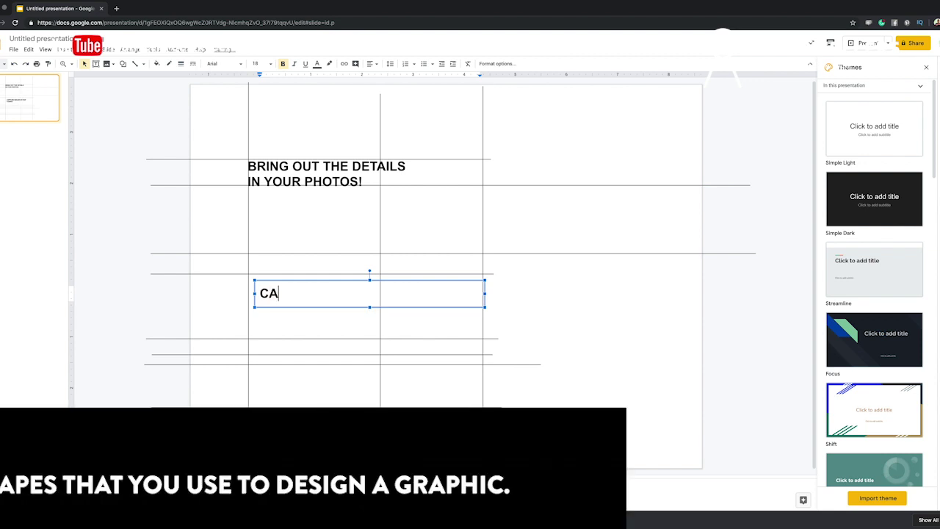
key("BackSpace")
key("BackSpace")
type("CAPTURE I")
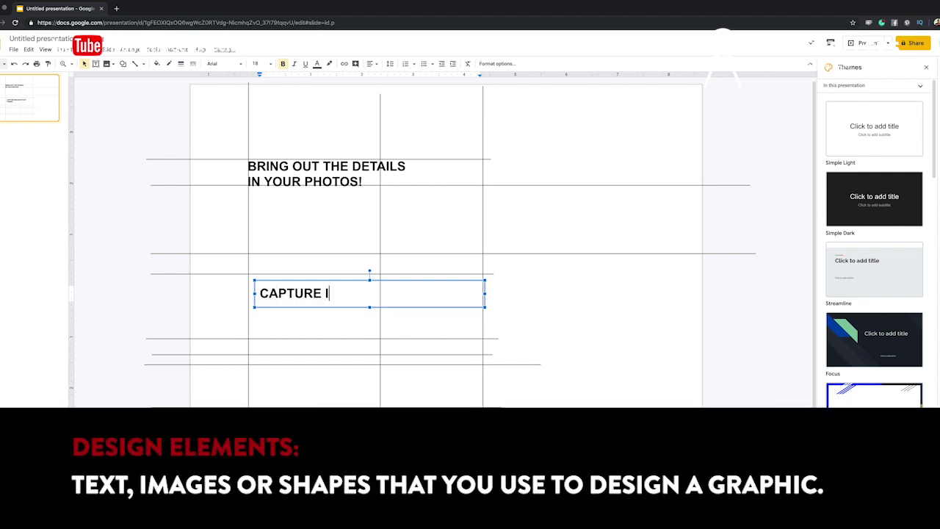
type("MAGES IN RAW FORM")
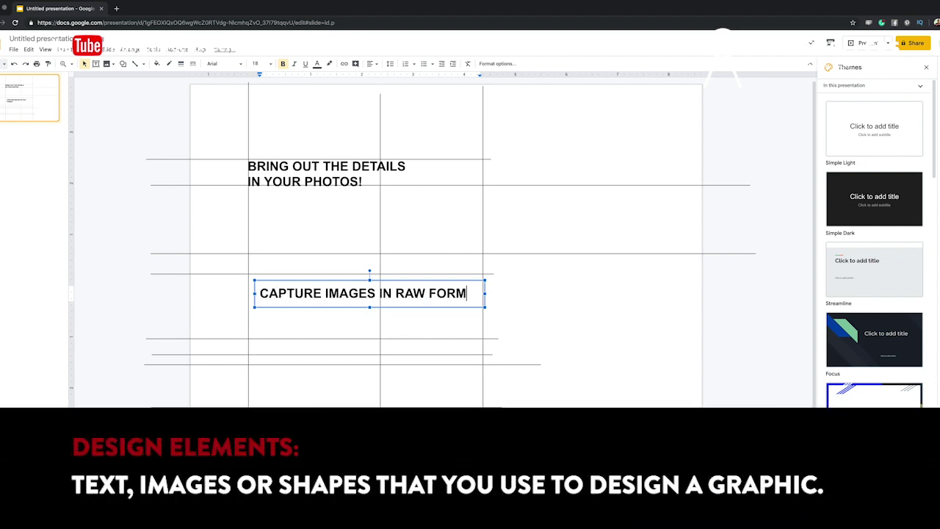
type("AT FO")
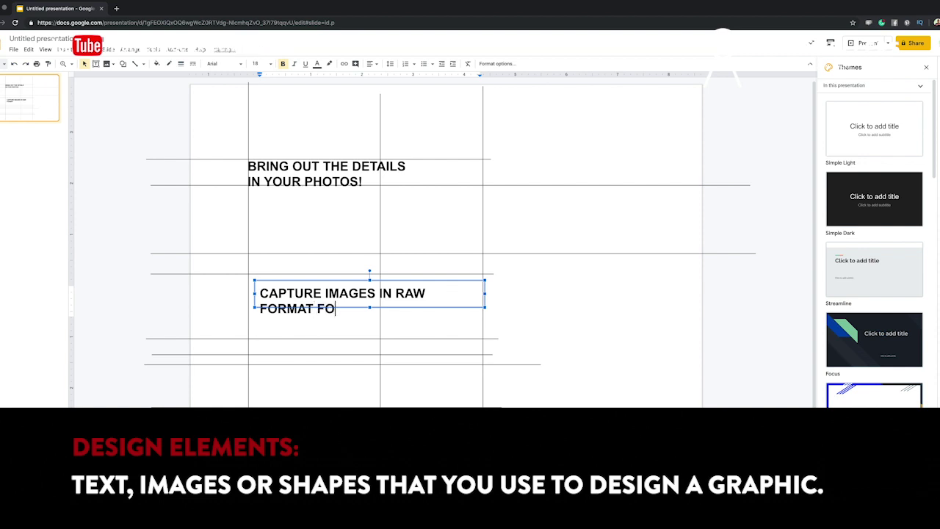
type("R FINER ED")
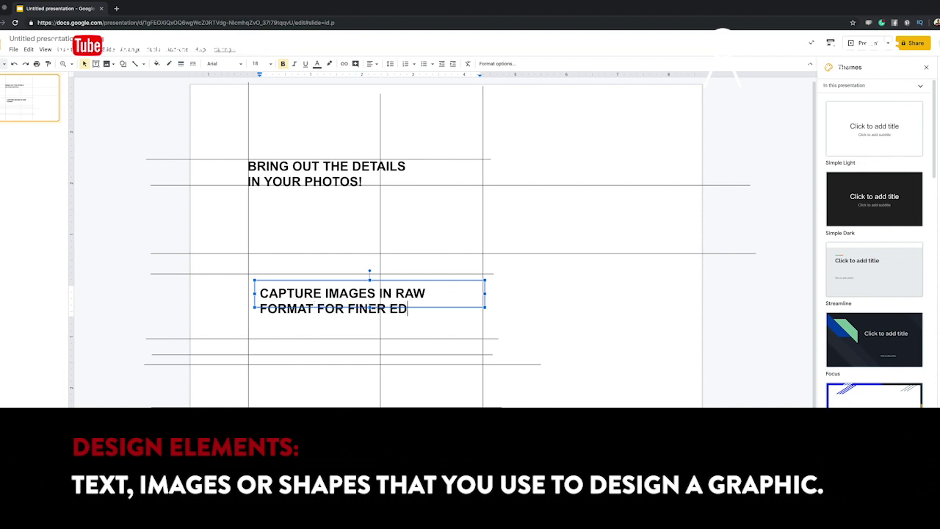
type("ITING")
Set the copied text's font size to 14 and break it so the second line reads "FORMAT FOR FINER EDITING".
key("ctrl+a")
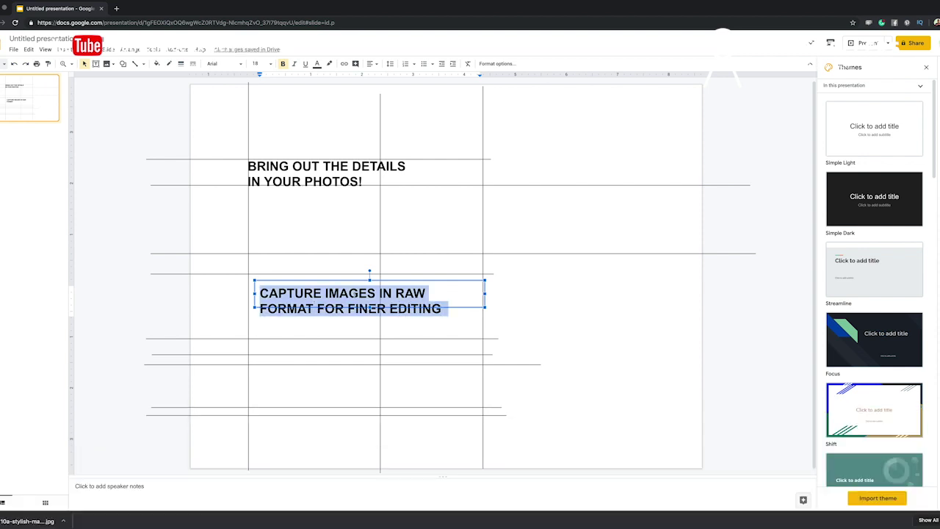
left_click(271, 64)
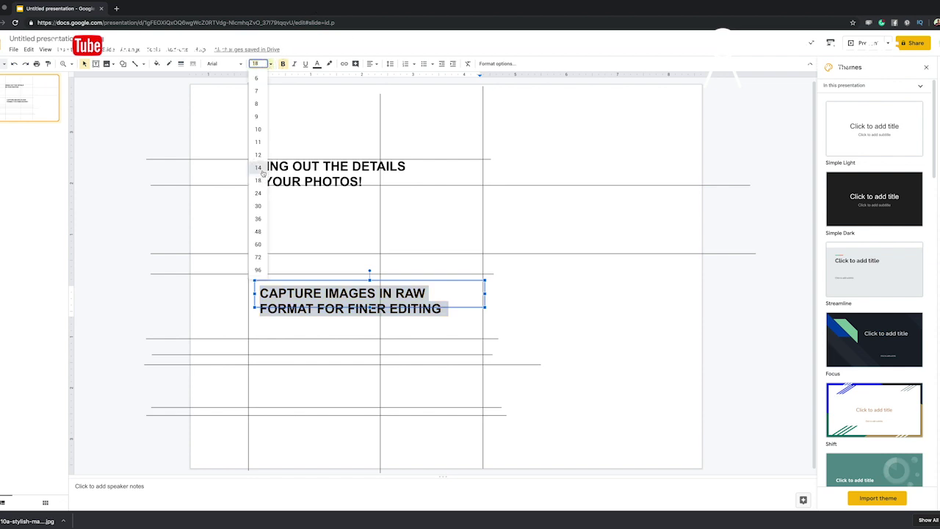
left_click(258, 168)
left_click(395, 291)
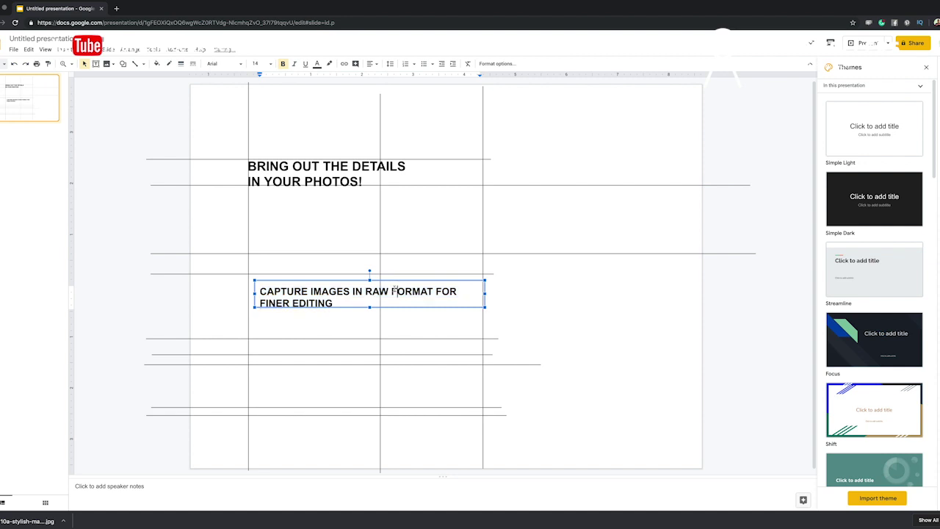
key("Return")
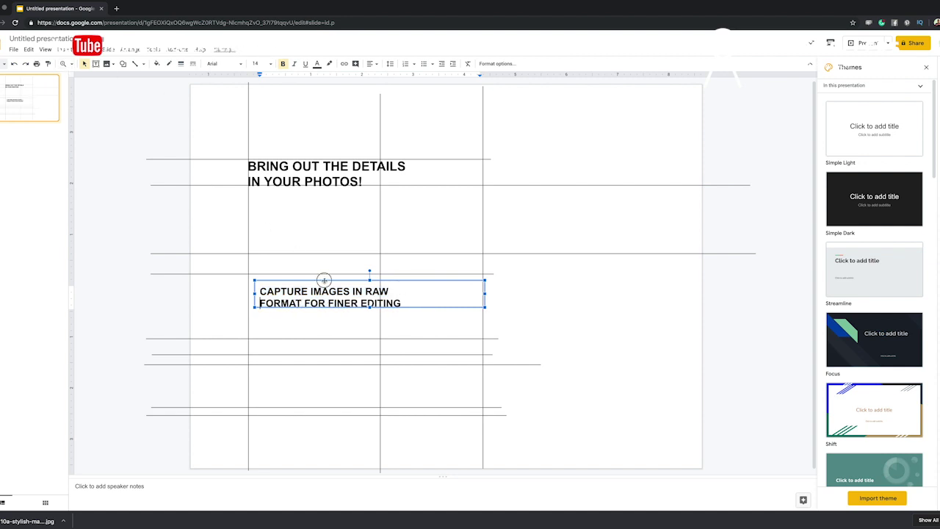
Move the "CAPTURE IMAGES" text box down so its text starts at the leftmost vertical line, ending at the second-lowest horizontal line.
left_click_drag(324, 280, 316, 380)
left_click_drag(321, 380, 319, 381)
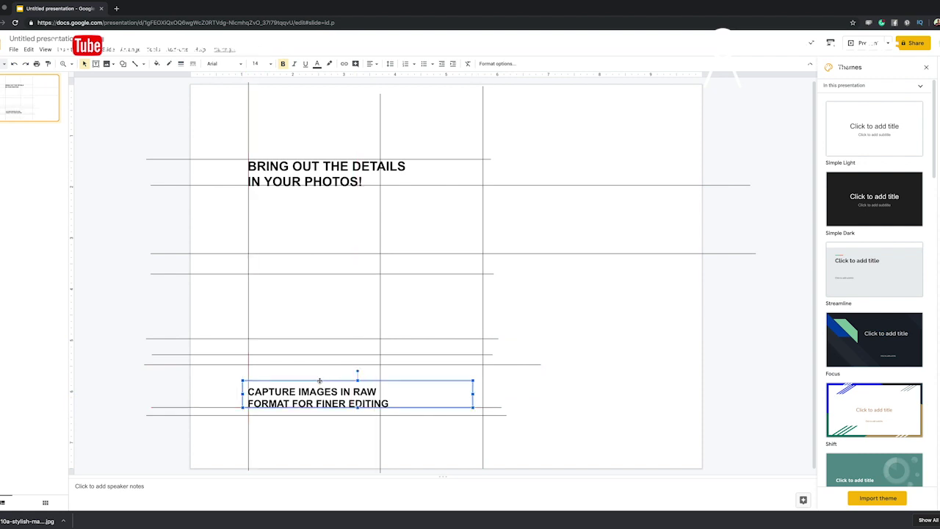
left_click(321, 360)
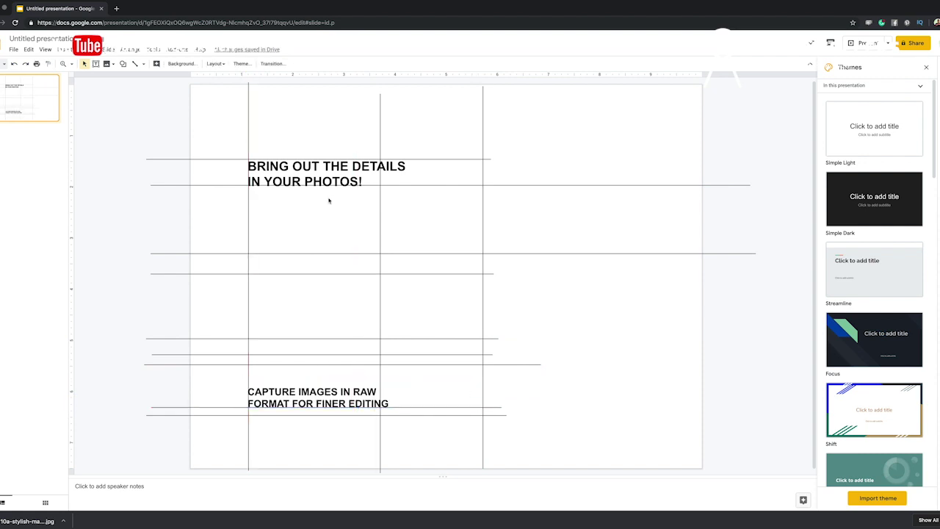
Duplicate the "BRING OUT THE DETAILS" heading and place the copy just under the third horizontal grid line, beside the leftmost vertical line.
left_click(315, 179)
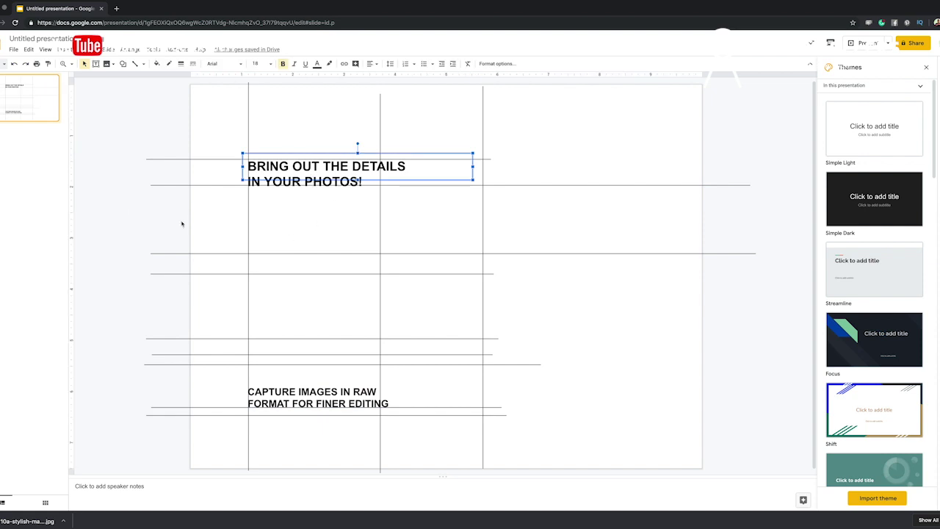
left_click(130, 206)
left_click(369, 179)
left_click_drag(371, 152, 404, 254)
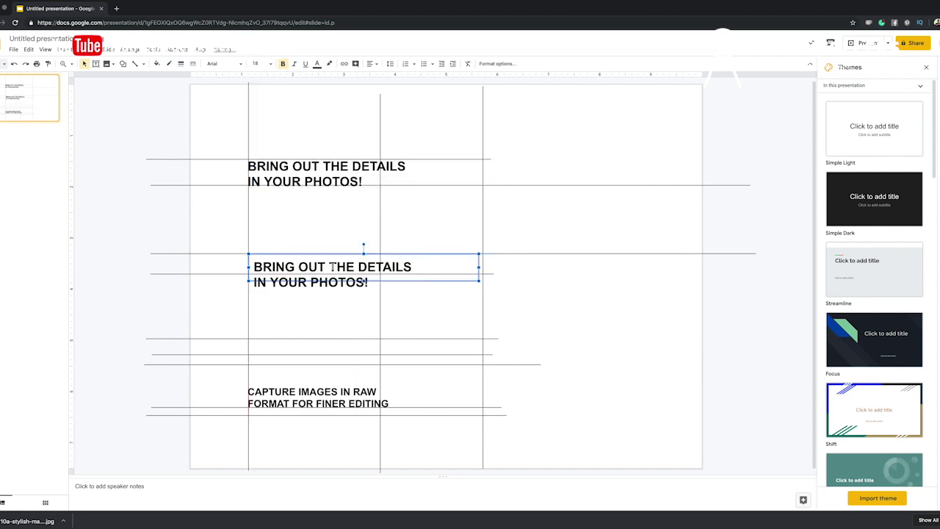